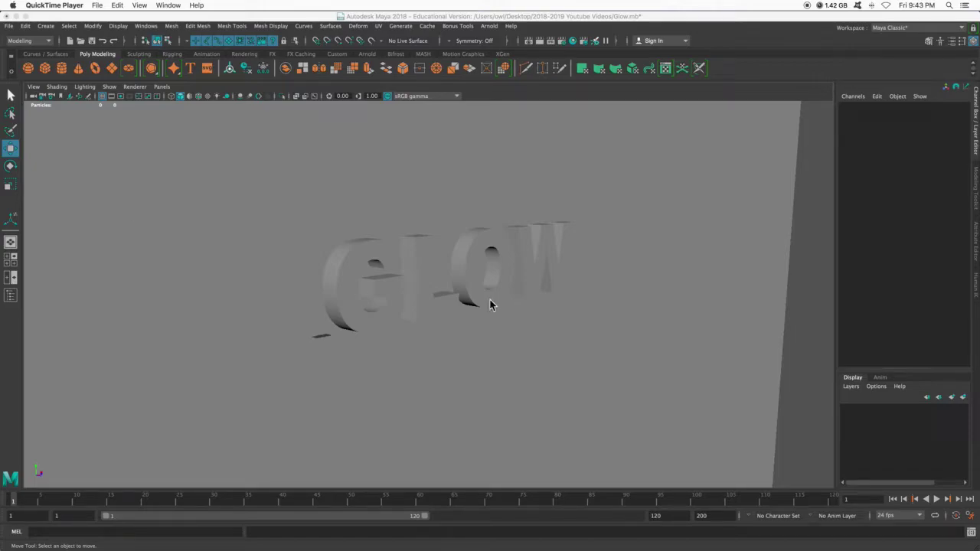
- Orbit the viewport around the extruded GLOW text from two angles
{"action": "mouse_move", "coordinate": [490, 305]}
{"action": "left_mouse_down", "text": "alt"}
{"action": "mouse_move", "coordinate": [384, 300]}
{"action": "mouse_move", "coordinate": [492, 318]}
{"action": "mouse_move", "coordinate": [306, 322]}
{"action": "left_mouse_up", "text": "alt"}
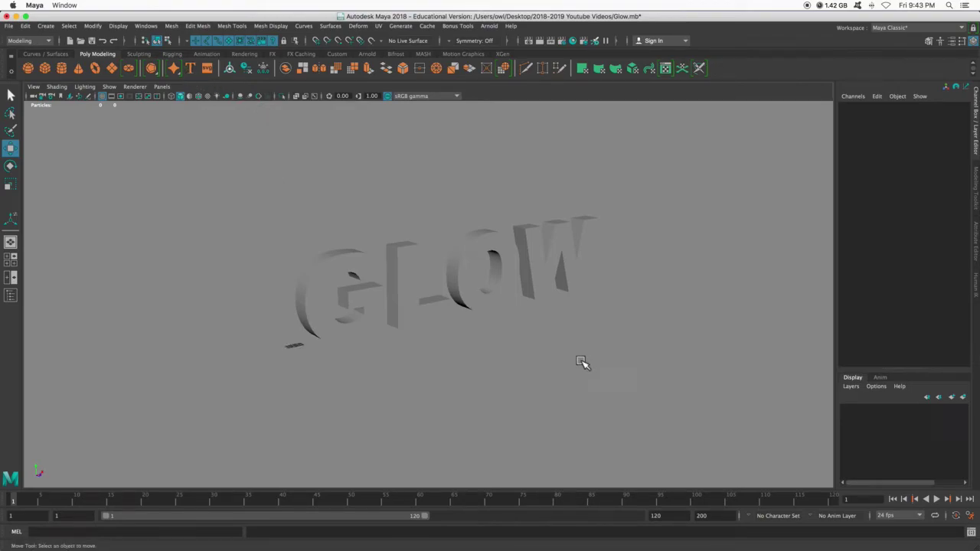
{"action": "mouse_move", "coordinate": [582, 363]}
{"action": "left_mouse_down", "text": "alt"}
{"action": "mouse_move", "coordinate": [595, 344]}
{"action": "mouse_move", "coordinate": [516, 319]}
{"action": "mouse_move", "coordinate": [605, 363]}
{"action": "left_mouse_up", "text": "alt"}
- Render the frame with Arnold, close the black result, and zoom to a front view of GLOW
{"action": "left_click", "coordinate": [539, 40]}
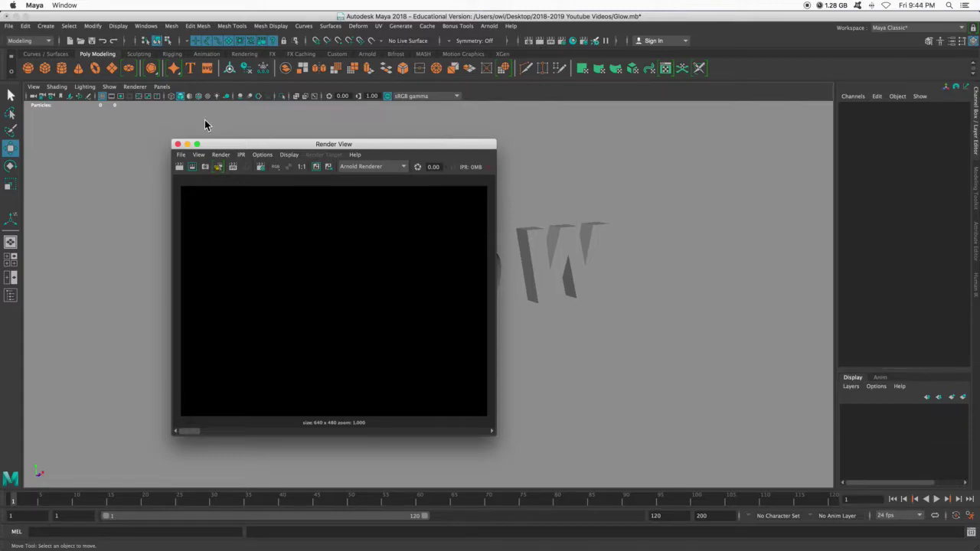
{"action": "left_click", "coordinate": [176, 144]}
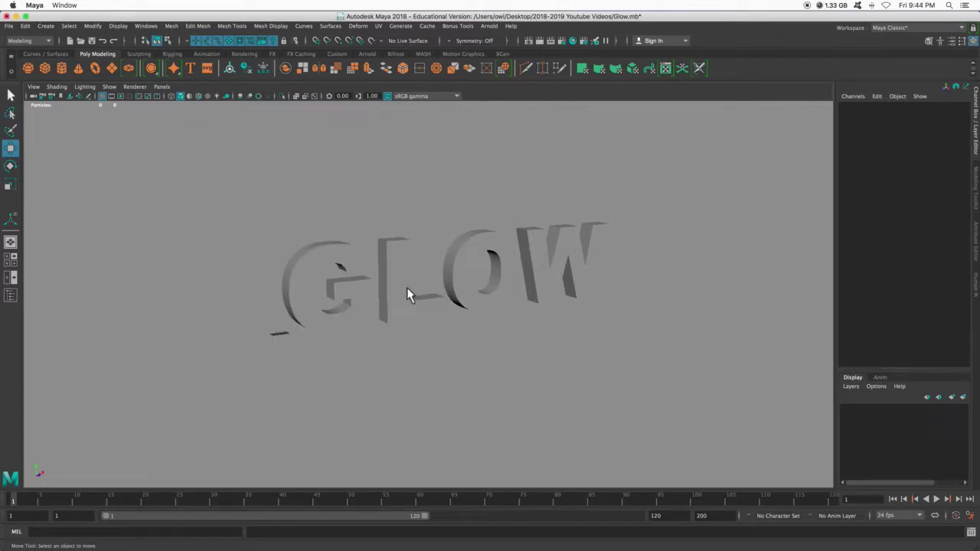
{"action": "left_click_drag", "start_coordinate": [414, 337], "coordinate": [477, 324], "text": "alt"}
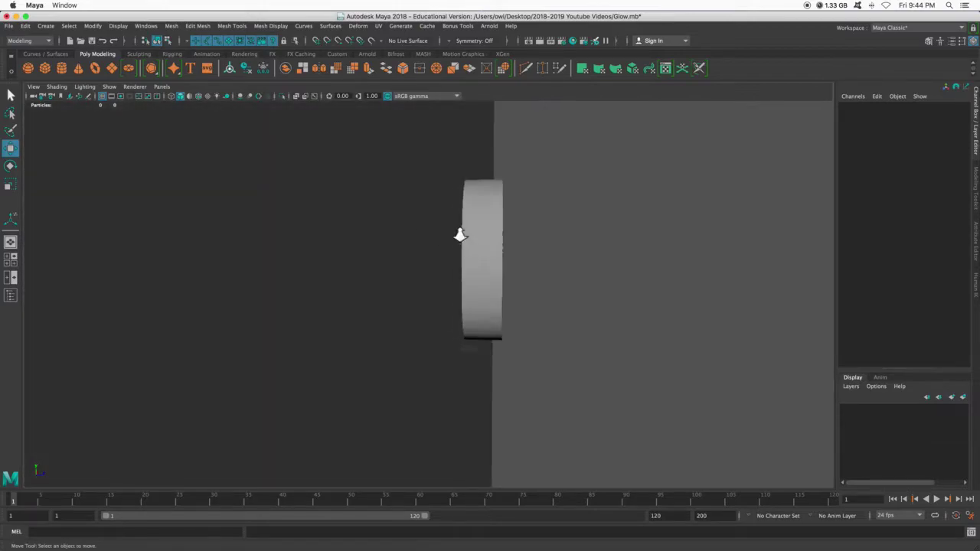
{"action": "left_click_drag", "start_coordinate": [460, 233], "coordinate": [435, 260], "text": "alt"}
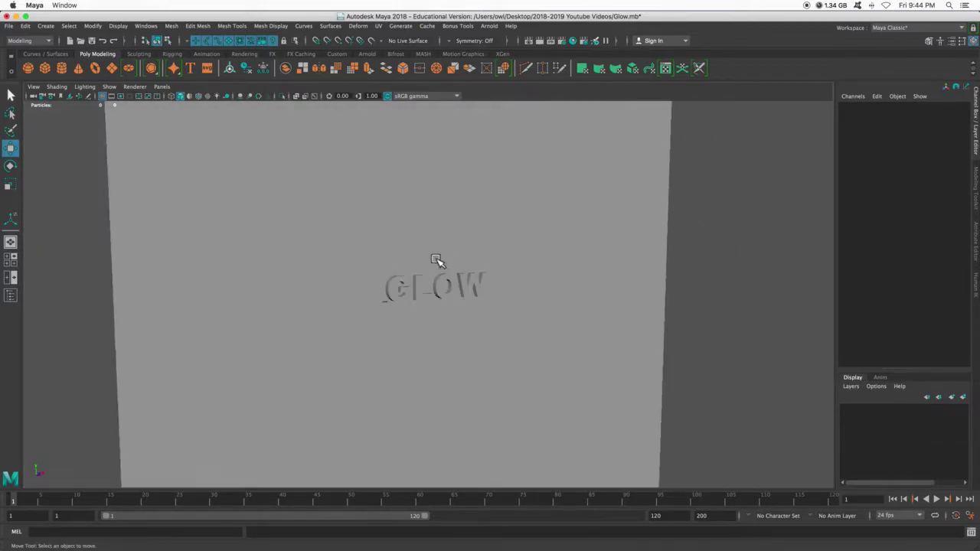
{"action": "scroll", "coordinate": [435, 260], "scroll_direction": "up", "scroll_amount": 2}
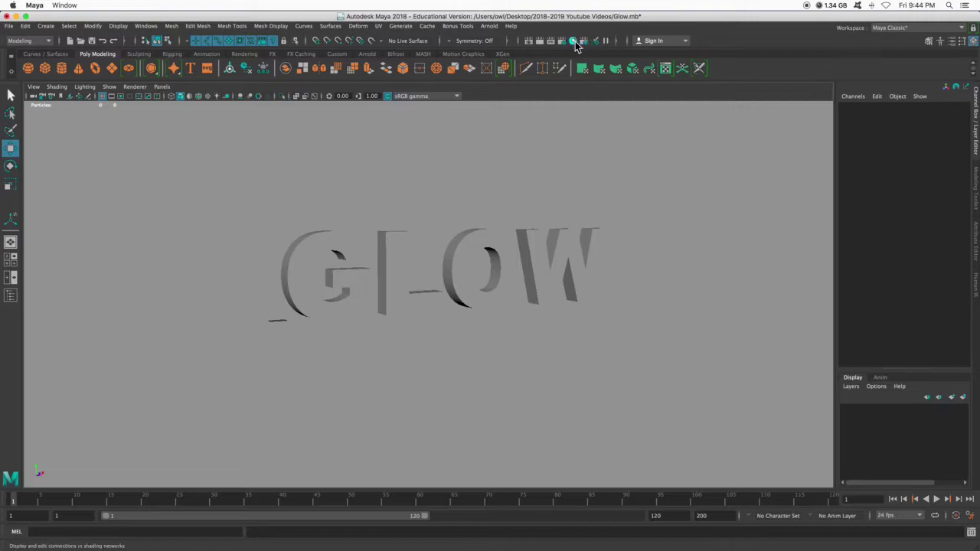
- In Hypershade, create aiStandardSurface materials from Arnold > Shader, up to aiStandardSurface10
{"action": "left_click", "coordinate": [575, 41]}
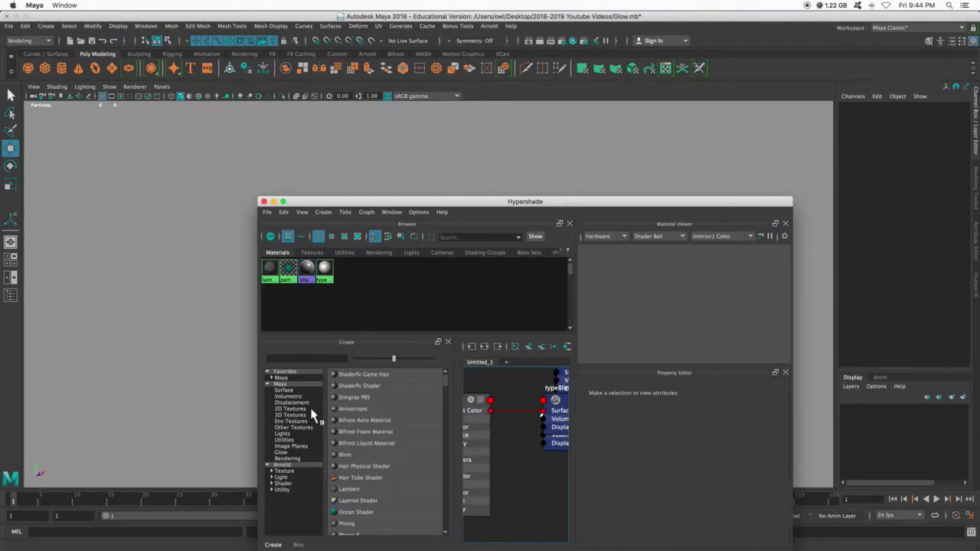
{"action": "left_click_drag", "start_coordinate": [367, 204], "coordinate": [309, 146]}
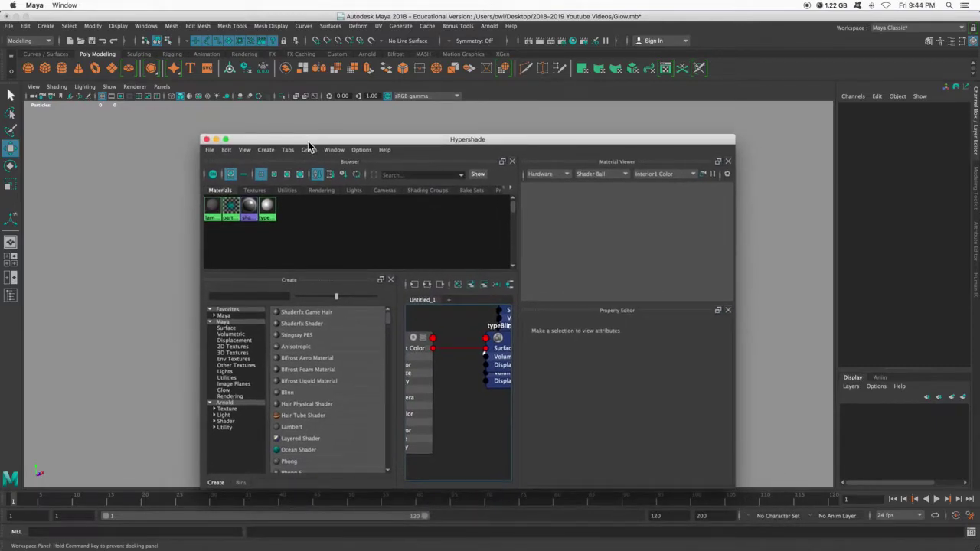
{"action": "left_click", "coordinate": [226, 422]}
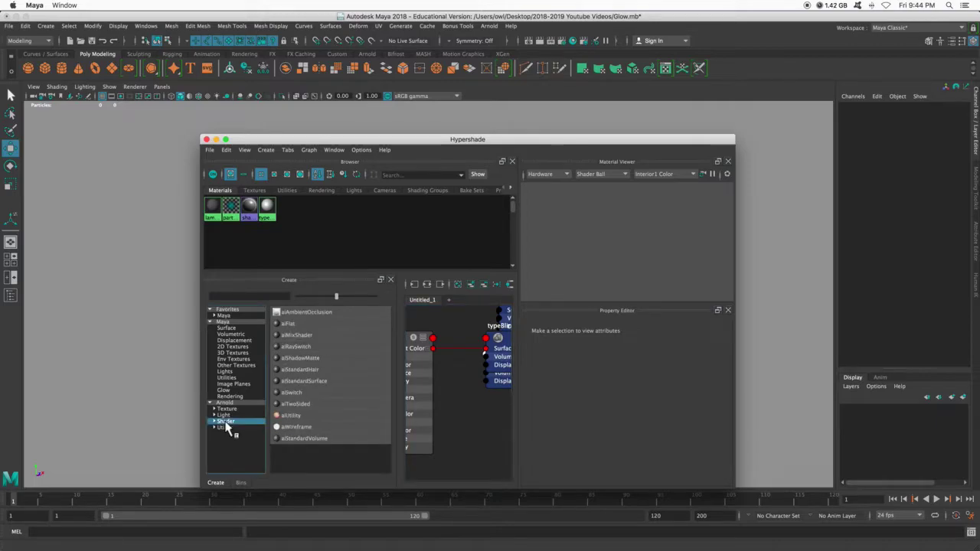
{"action": "left_click", "coordinate": [323, 381]}
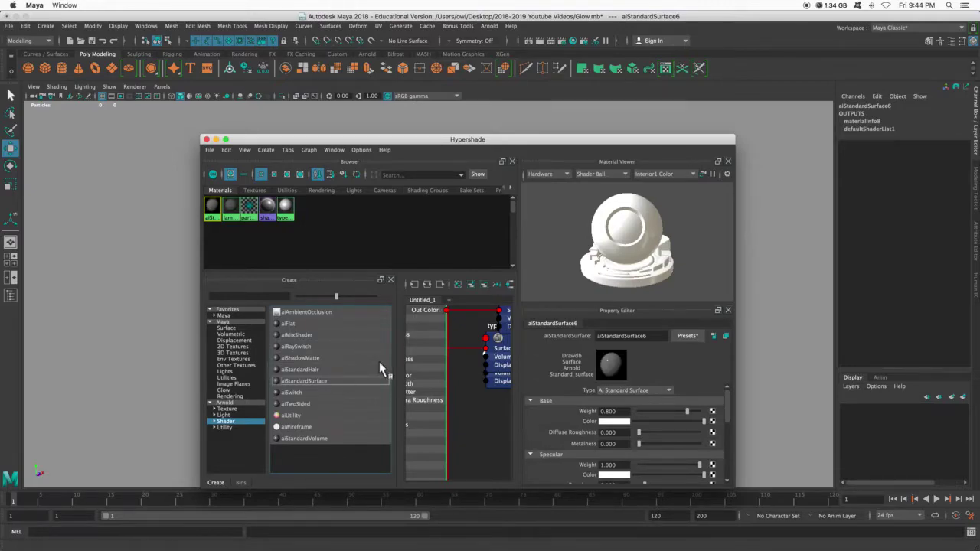
{"action": "mouse_move", "coordinate": [392, 147]}
{"action": "left_mouse_down"}
{"action": "mouse_move", "coordinate": [392, 185]}
{"action": "mouse_move", "coordinate": [389, 177]}
{"action": "left_mouse_up"}
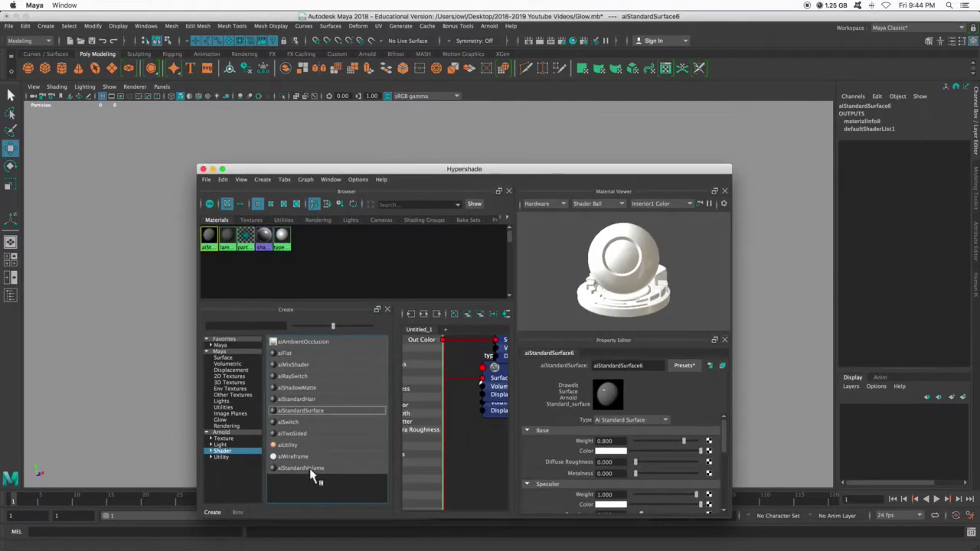
{"action": "left_click", "coordinate": [300, 411]}
{"action": "left_click", "coordinate": [300, 411]}
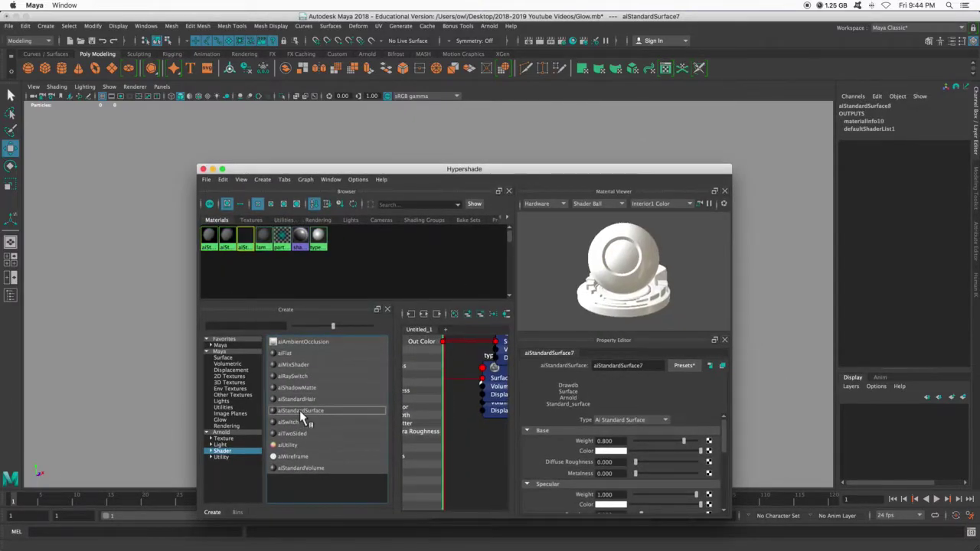
{"action": "left_click", "coordinate": [299, 411]}
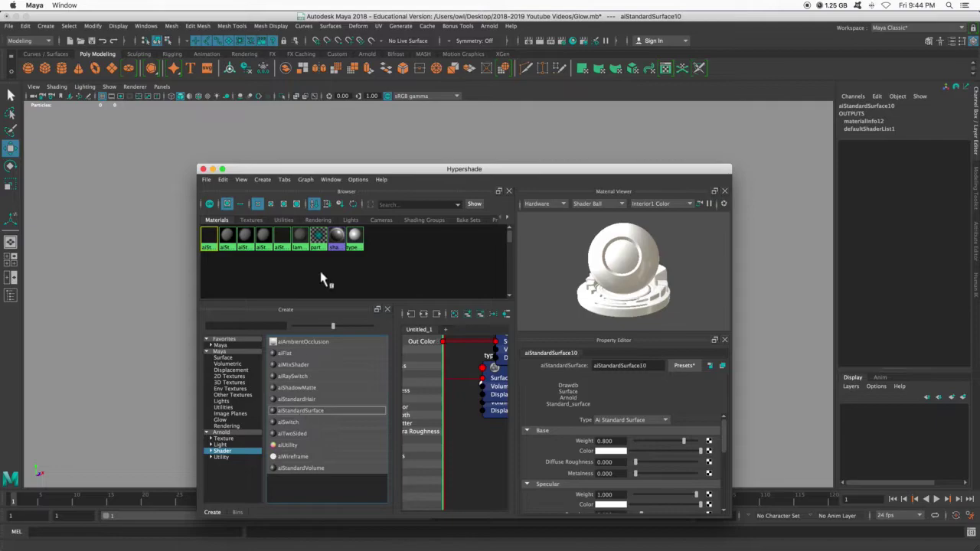
{"action": "left_click_drag", "start_coordinate": [372, 170], "coordinate": [496, 234]}
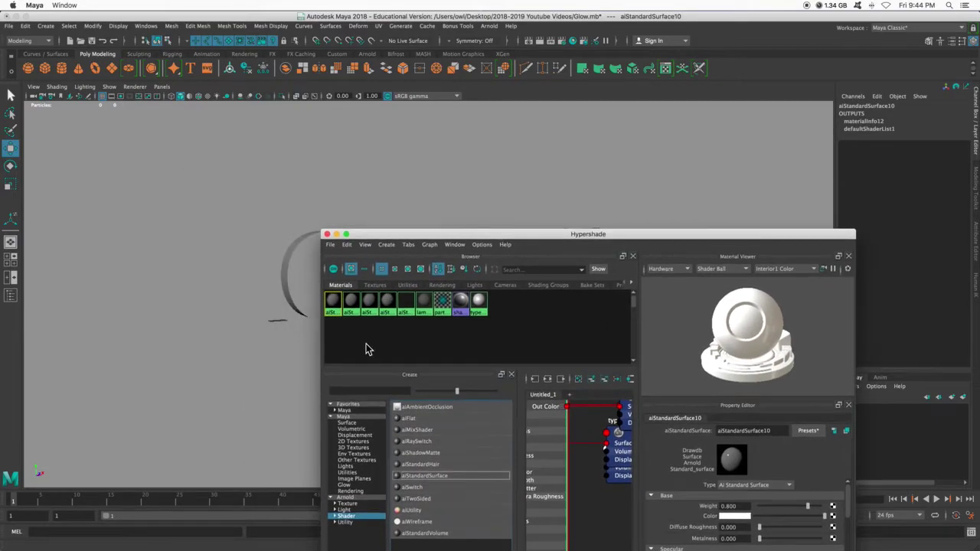
- Drag aiStandardSurface6 onto the letter G and select it to show its properties
{"action": "middle_click_drag", "start_coordinate": [333, 310], "coordinate": [147, 217]}
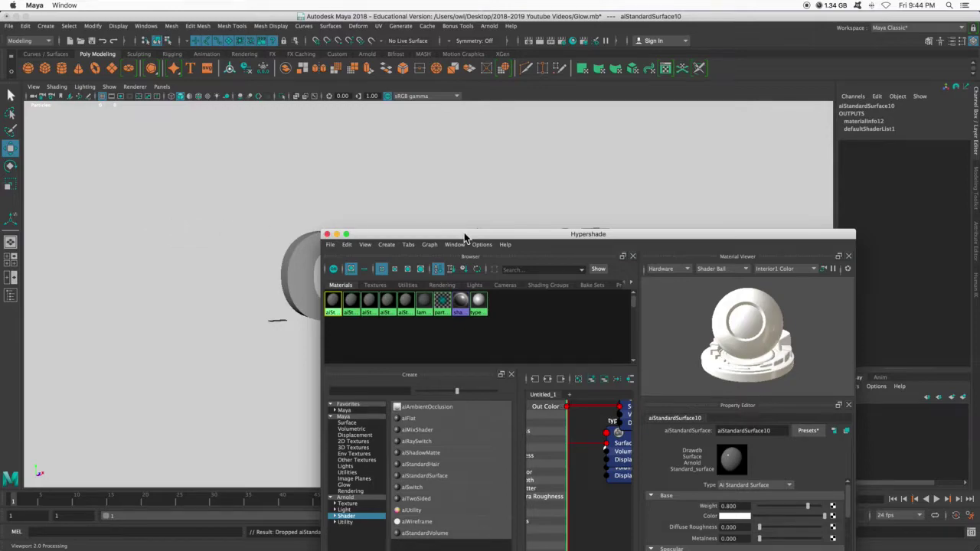
{"action": "left_click_drag", "start_coordinate": [465, 238], "coordinate": [385, 280]}
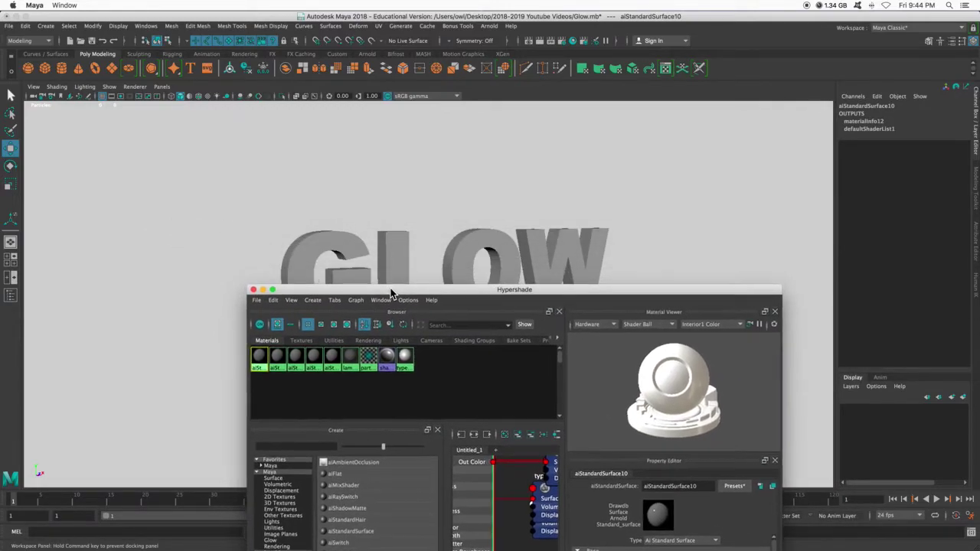
{"action": "left_click_drag", "start_coordinate": [385, 279], "coordinate": [383, 316]}
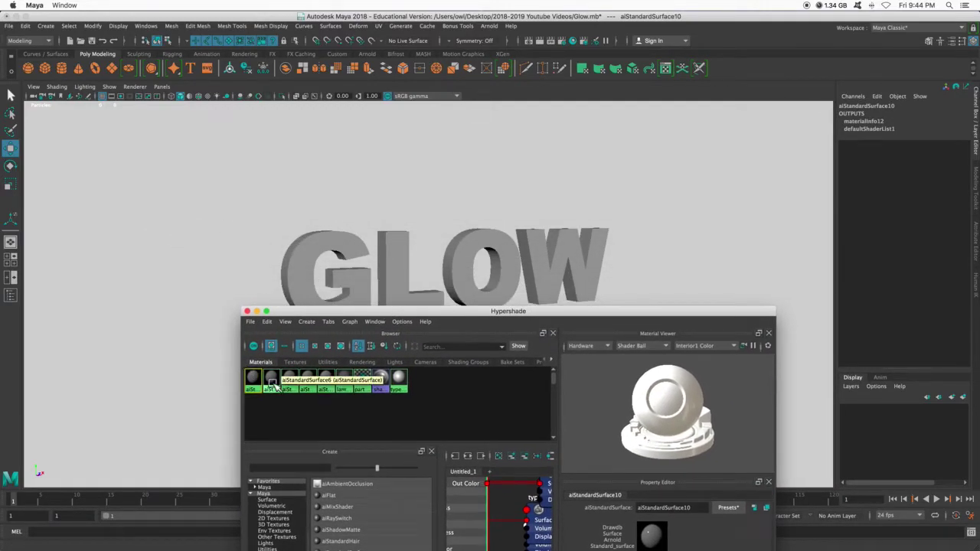
{"action": "mouse_move", "coordinate": [272, 386]}
{"action": "middle_mouse_down"}
{"action": "mouse_move", "coordinate": [314, 297]}
{"action": "mouse_move", "coordinate": [302, 249]}
{"action": "middle_mouse_up"}
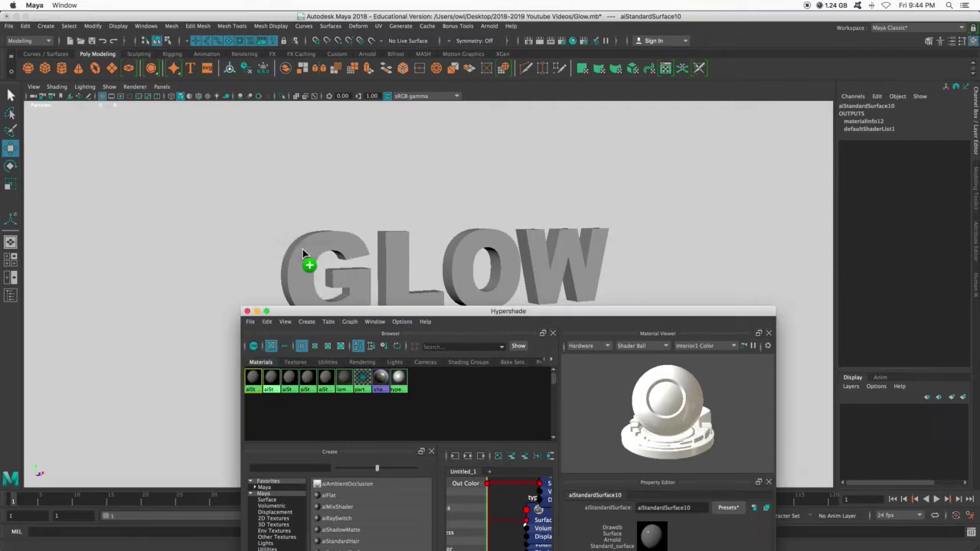
{"action": "left_click", "coordinate": [272, 379]}
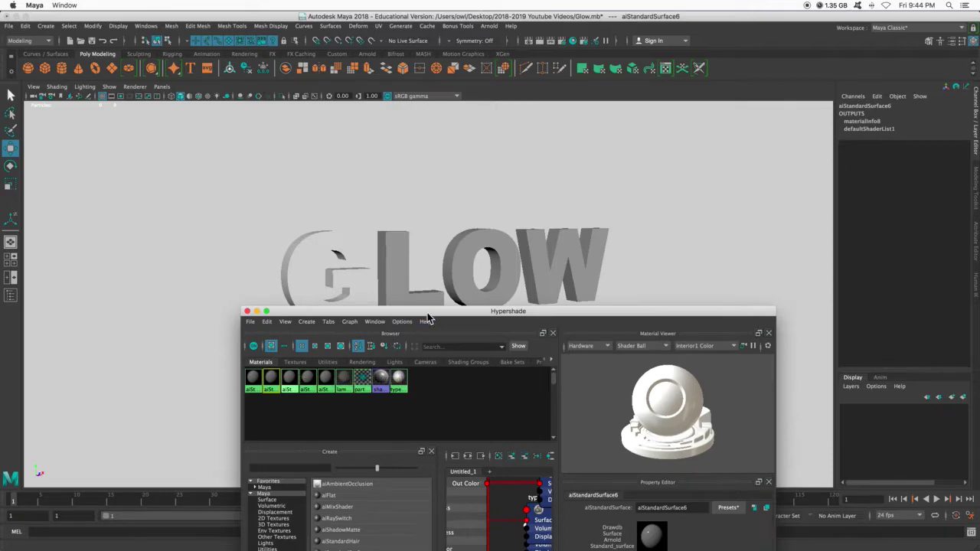
{"action": "mouse_move", "coordinate": [429, 314]}
{"action": "left_mouse_down"}
{"action": "mouse_move", "coordinate": [321, 227]}
{"action": "mouse_move", "coordinate": [553, 130]}
{"action": "left_mouse_up"}
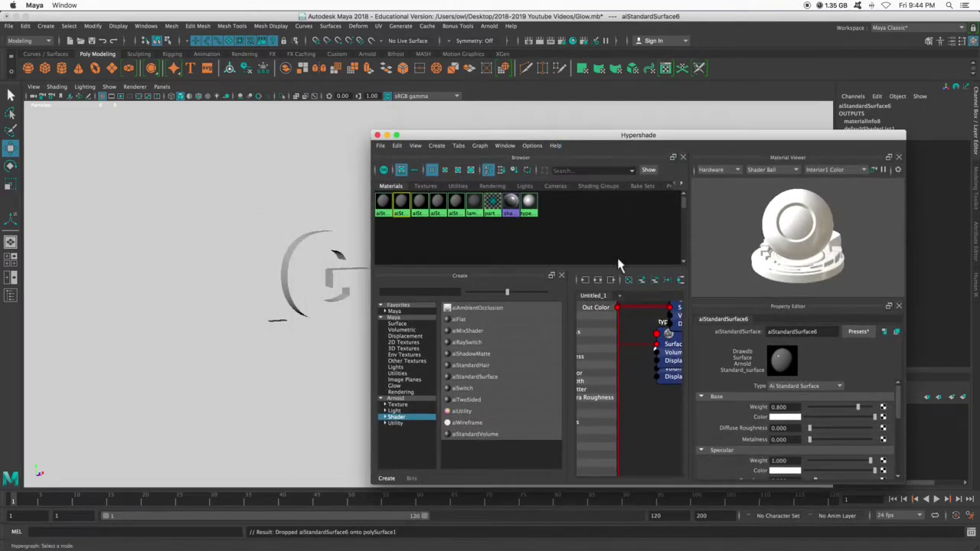
- Give the G's material a cyan emission colour with emission weight 0.5
{"action": "scroll", "coordinate": [770, 427], "scroll_direction": "down", "scroll_amount": 2}
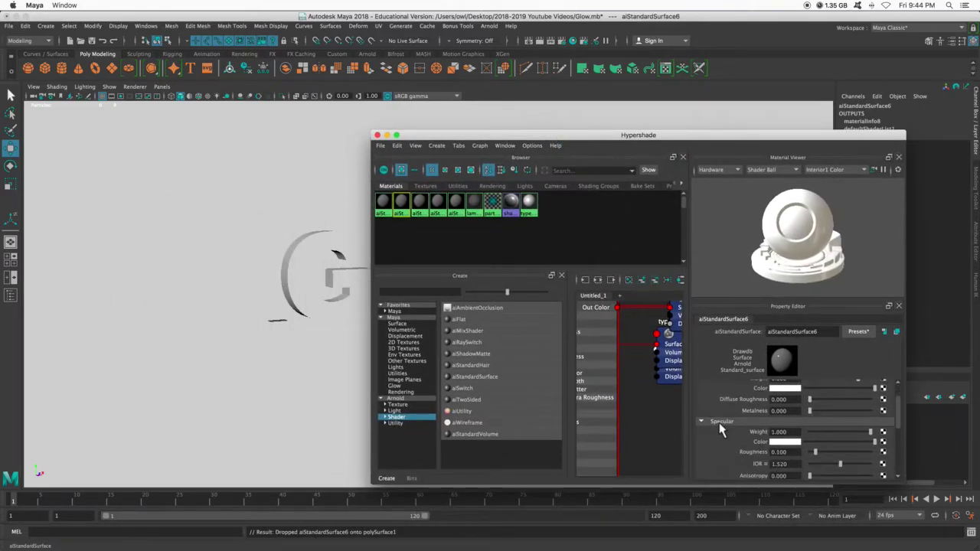
{"action": "scroll", "coordinate": [720, 429], "scroll_direction": "down", "scroll_amount": 2}
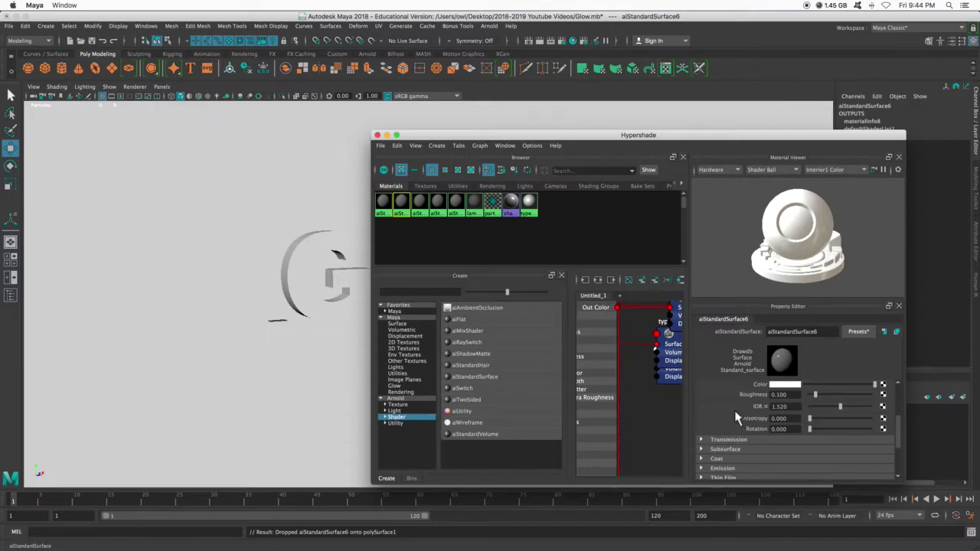
{"action": "scroll", "coordinate": [731, 417], "scroll_direction": "down", "scroll_amount": 3}
{"action": "left_click", "coordinate": [706, 413]}
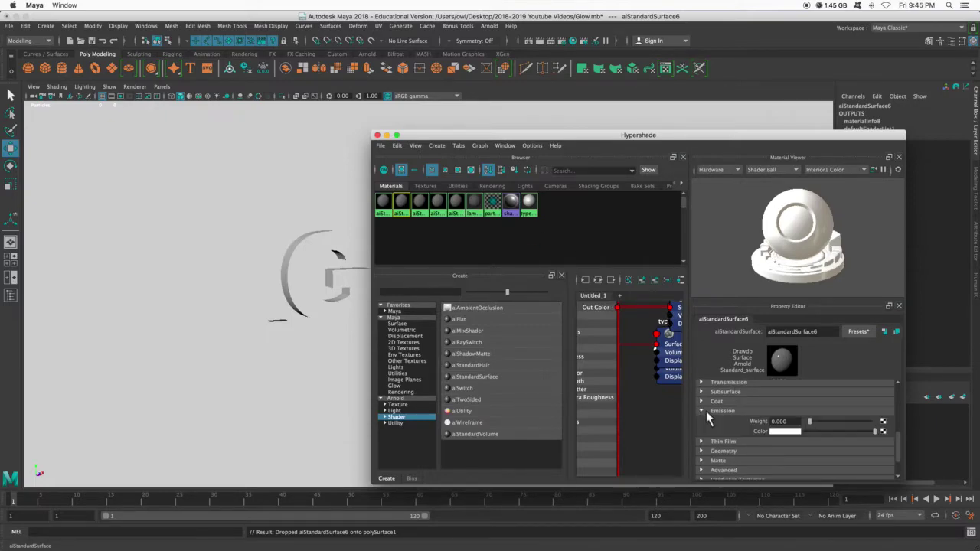
{"action": "left_click", "coordinate": [790, 431]}
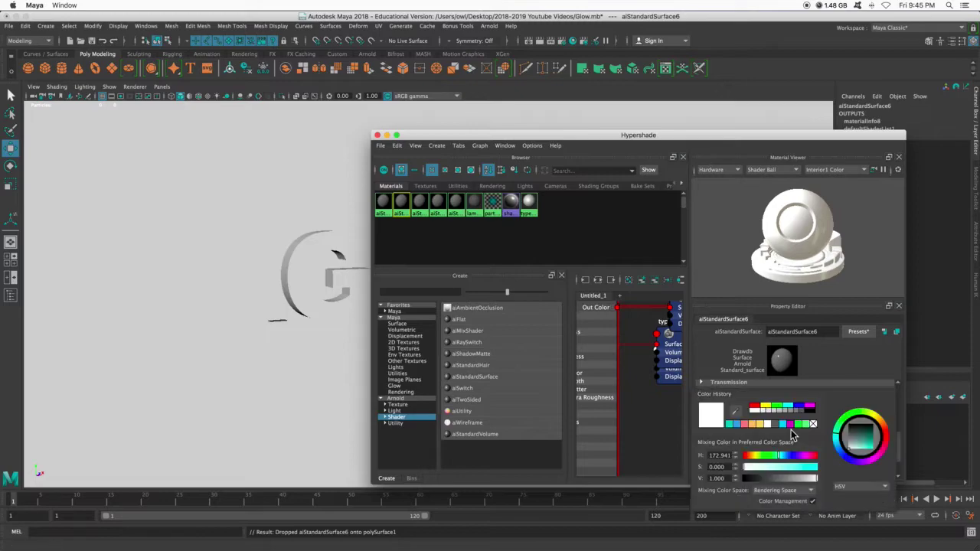
{"action": "left_click", "coordinate": [731, 425]}
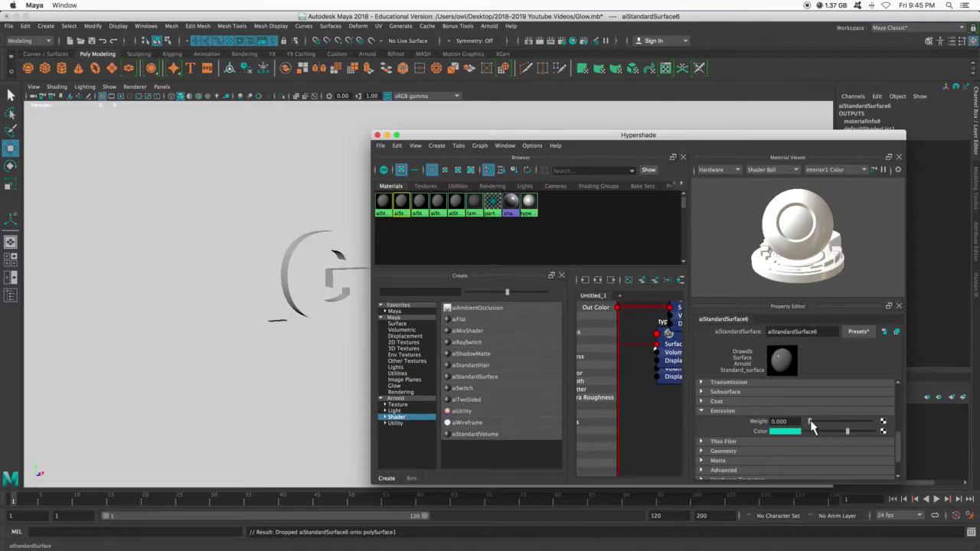
{"action": "left_click_drag", "start_coordinate": [811, 422], "coordinate": [830, 422]}
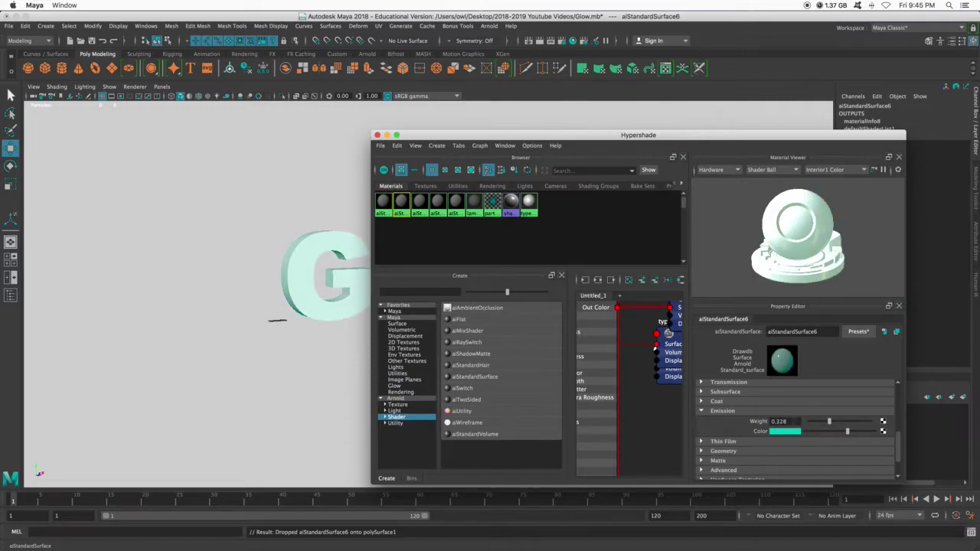
{"action": "double_click", "coordinate": [779, 421]}
{"action": "type", "text": "0.5"}
{"action": "key", "text": "Return"}
- Tint the specular colour cyan and render the frame showing the glowing teal G
{"action": "scroll", "coordinate": [766, 425], "scroll_direction": "up", "scroll_amount": 3}
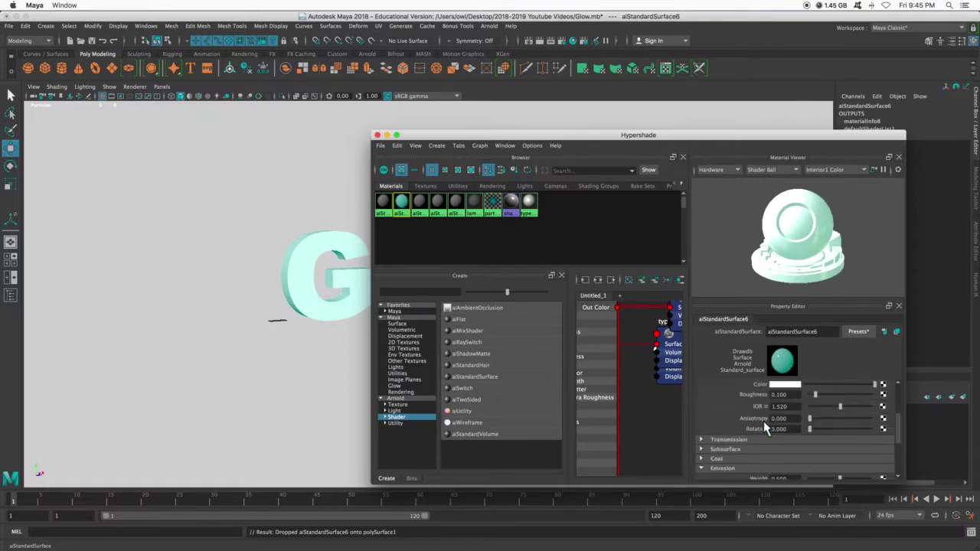
{"action": "scroll", "coordinate": [765, 423], "scroll_direction": "up", "scroll_amount": 2}
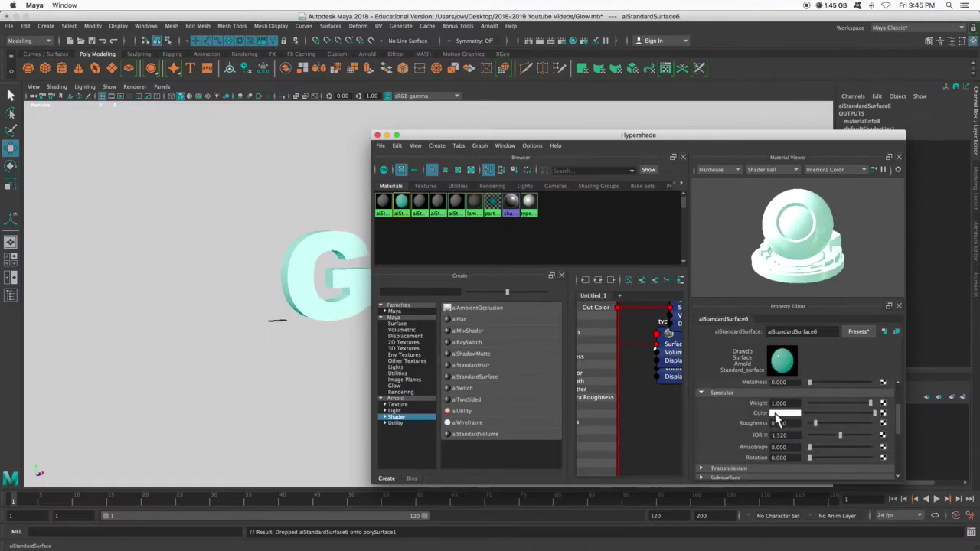
{"action": "left_click", "coordinate": [775, 414]}
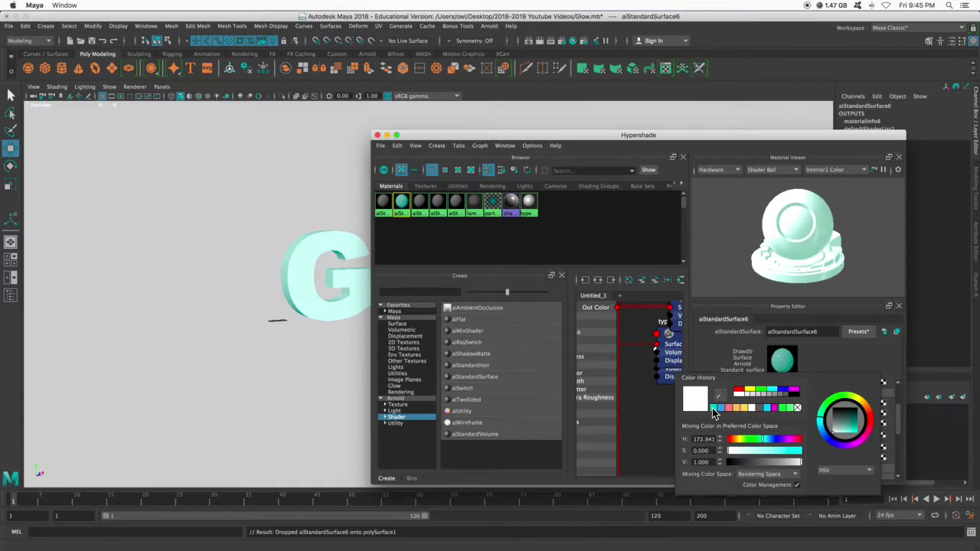
{"action": "left_click", "coordinate": [713, 411]}
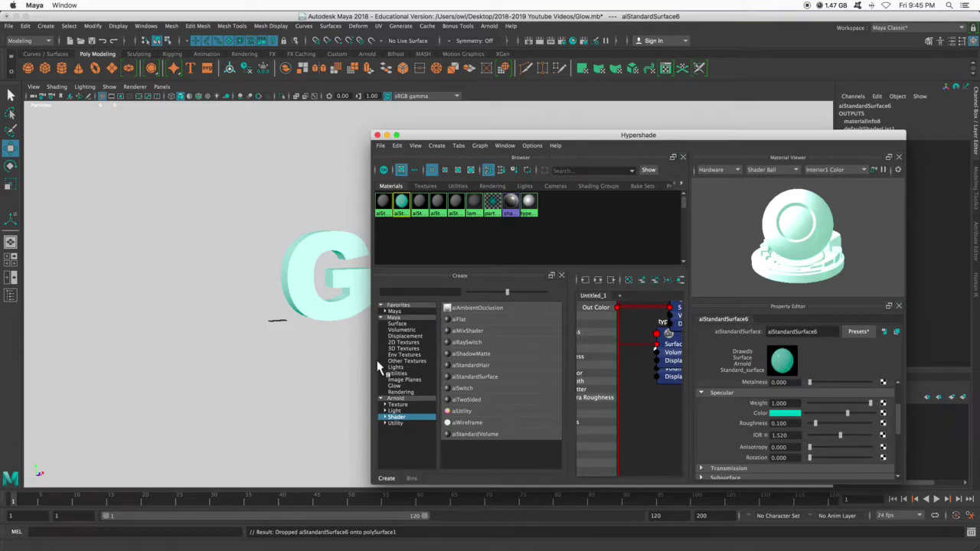
{"action": "left_click", "coordinate": [540, 40]}
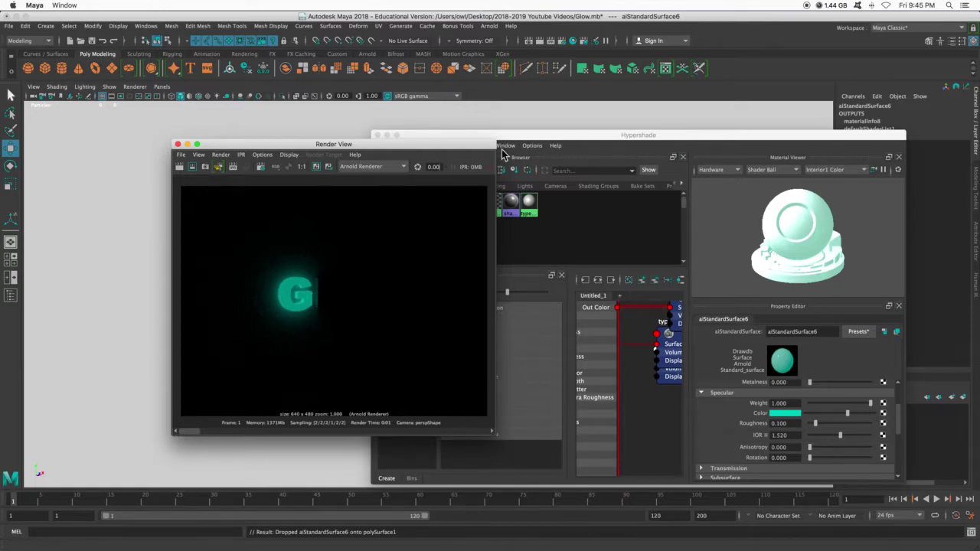
- Select aiStandardSurface7 and set its emission colour to pink from Color History
{"action": "mouse_move", "coordinate": [423, 145]}
{"action": "left_mouse_down"}
{"action": "mouse_move", "coordinate": [289, 244]}
{"action": "mouse_move", "coordinate": [261, 318]}
{"action": "left_mouse_up"}
{"action": "left_click", "coordinate": [384, 201]}
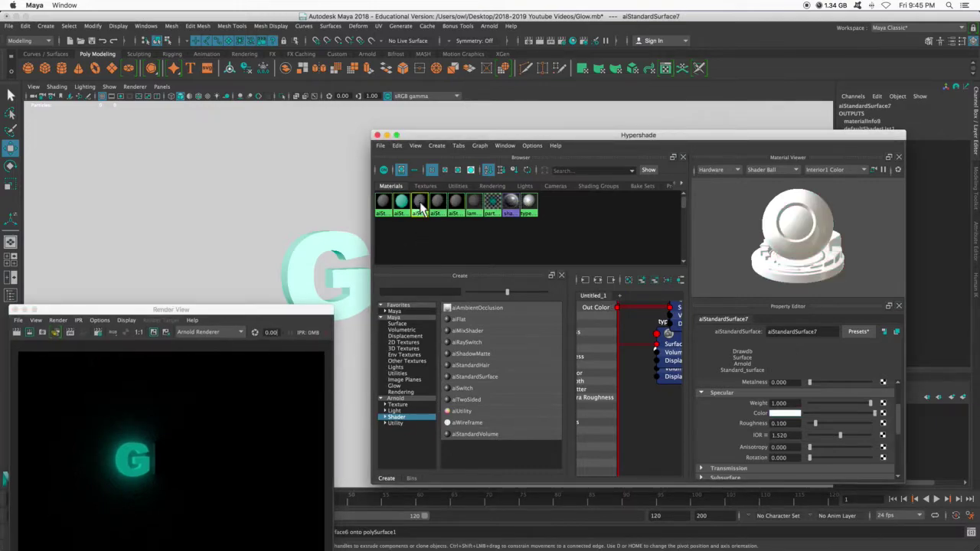
{"action": "scroll", "coordinate": [796, 429], "scroll_direction": "down", "scroll_amount": 2}
{"action": "scroll", "coordinate": [796, 429], "scroll_direction": "down", "scroll_amount": 2}
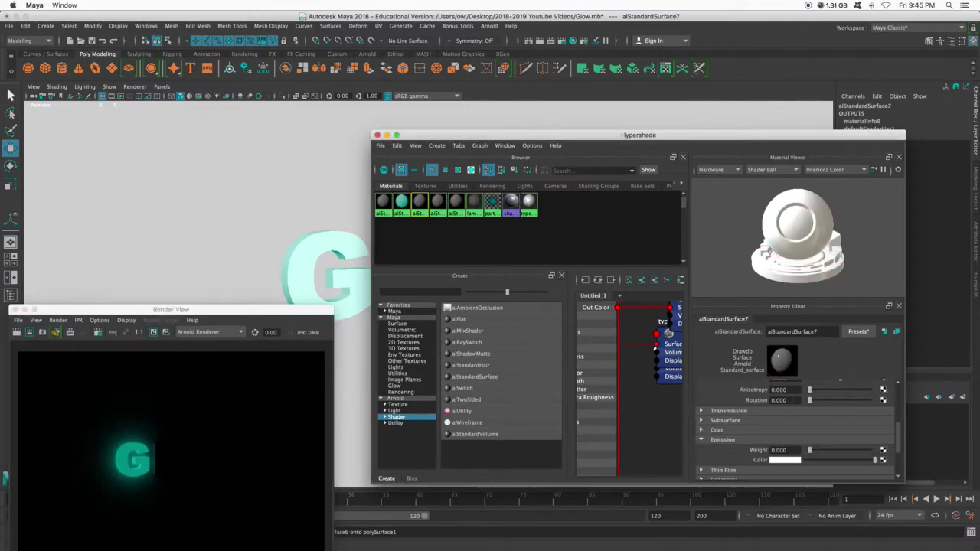
{"action": "scroll", "coordinate": [771, 442], "scroll_direction": "down", "scroll_amount": 2}
{"action": "left_click", "coordinate": [785, 432]}
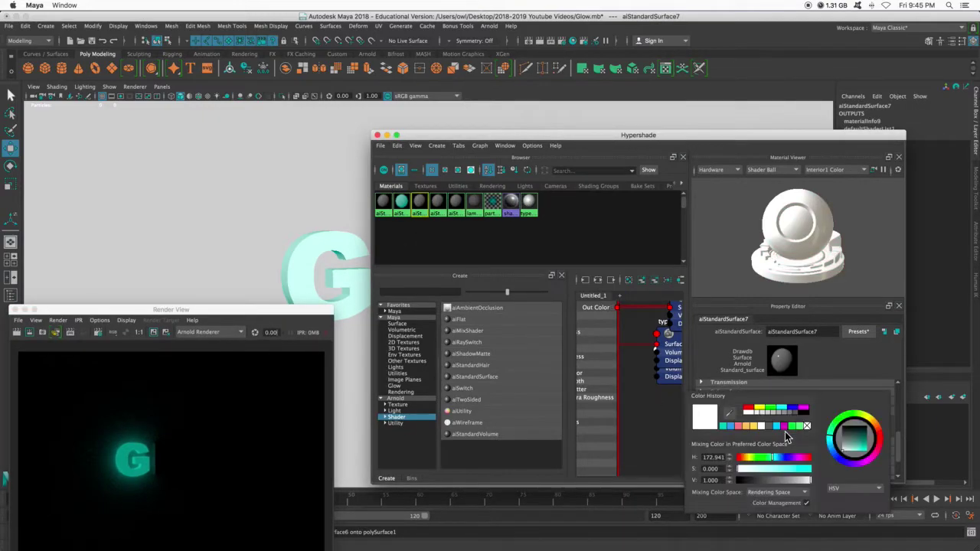
{"action": "left_click", "coordinate": [740, 427]}
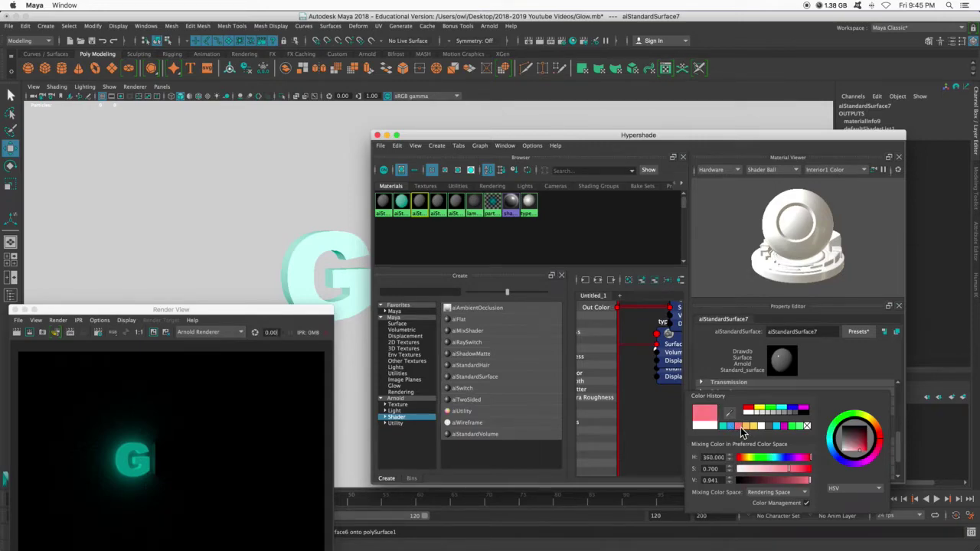
- Raise aiStandardSurface7's emission weight to full strength 1
{"action": "scroll", "coordinate": [769, 432], "scroll_direction": "up", "scroll_amount": 2}
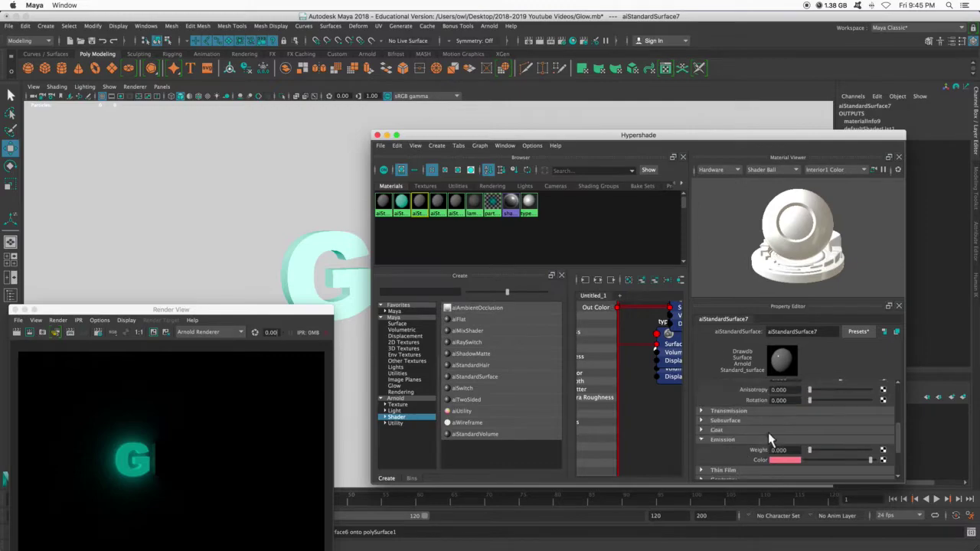
{"action": "type", "text": "0.5"}
{"action": "key", "text": "Return"}
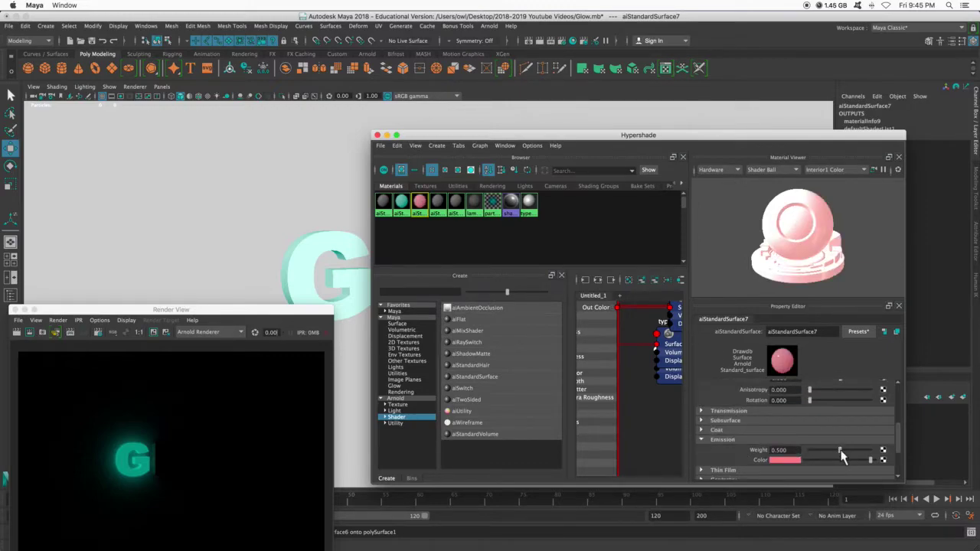
{"action": "left_click_drag", "start_coordinate": [840, 450], "coordinate": [889, 452]}
{"action": "scroll", "coordinate": [790, 405], "scroll_direction": "up", "scroll_amount": 2}
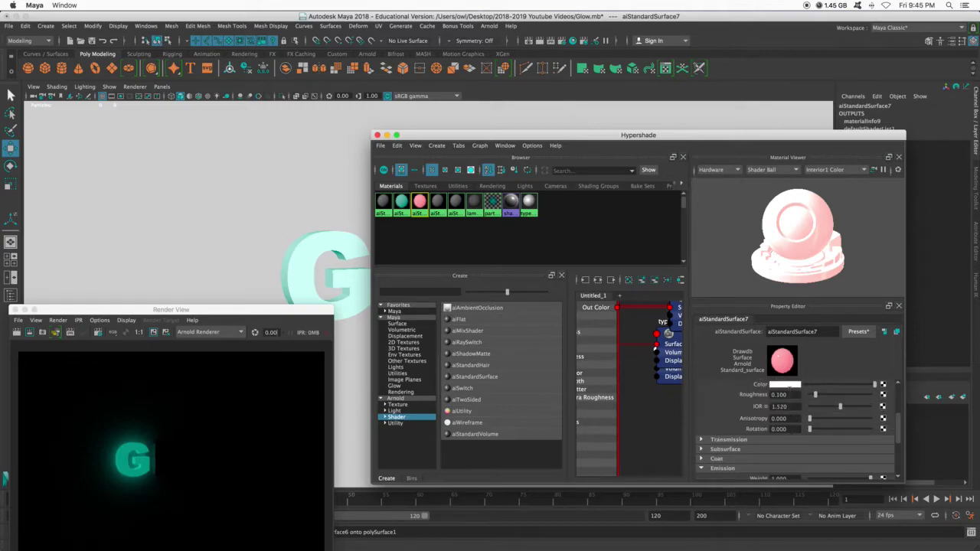
- Make aiStandardSurface7's base colour pink and assign it to the letter L
{"action": "left_click", "coordinate": [790, 386]}
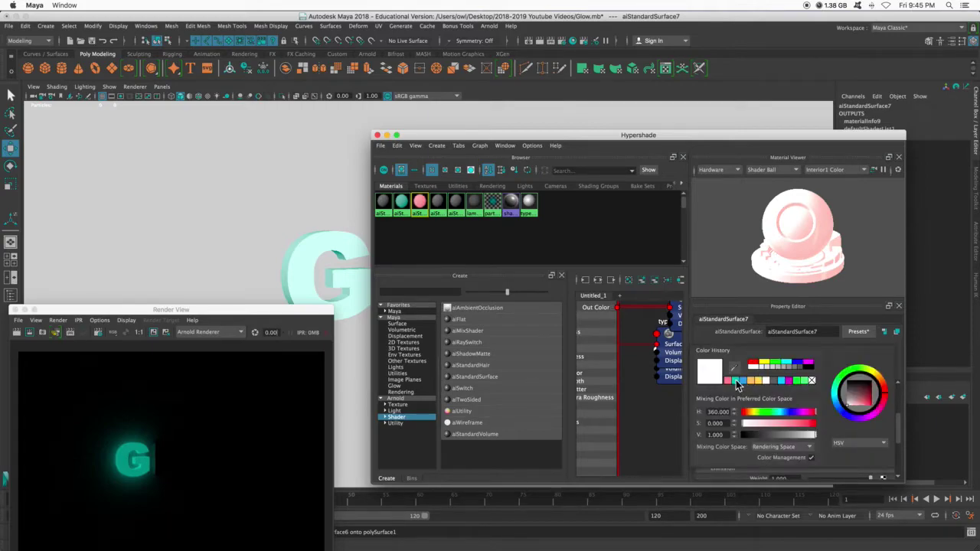
{"action": "left_click", "coordinate": [728, 381]}
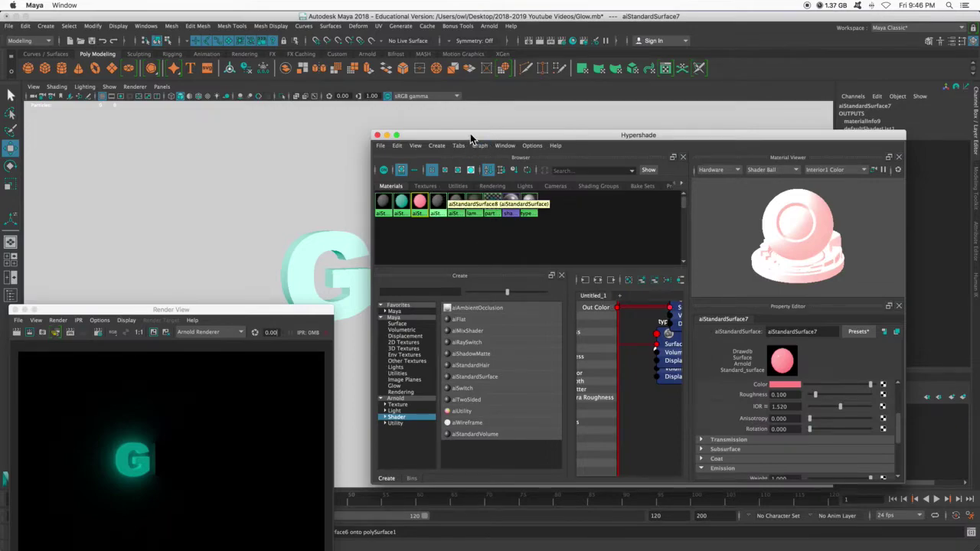
{"action": "left_click_drag", "start_coordinate": [470, 133], "coordinate": [584, 167]}
{"action": "middle_click_drag", "start_coordinate": [533, 236], "coordinate": [394, 279]}
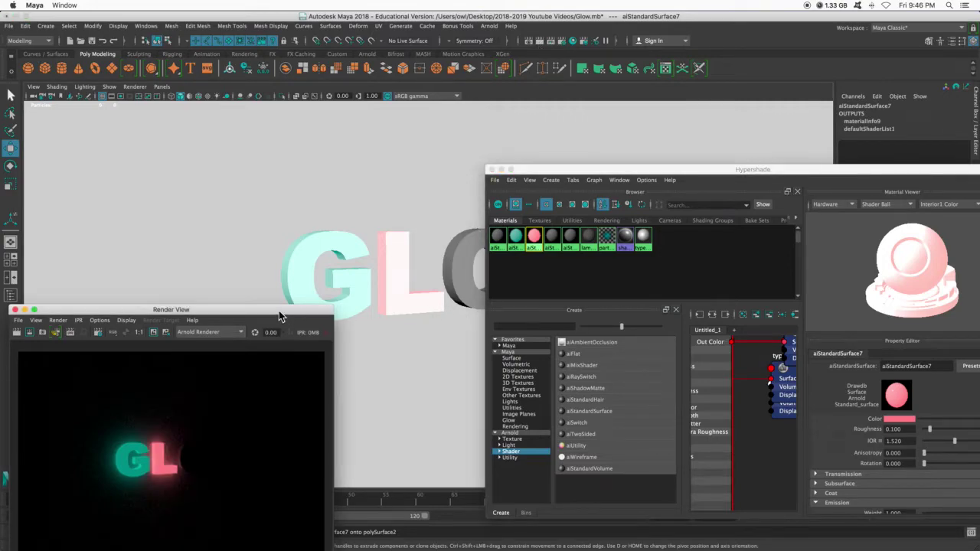
{"action": "left_click_drag", "start_coordinate": [280, 313], "coordinate": [312, 204]}
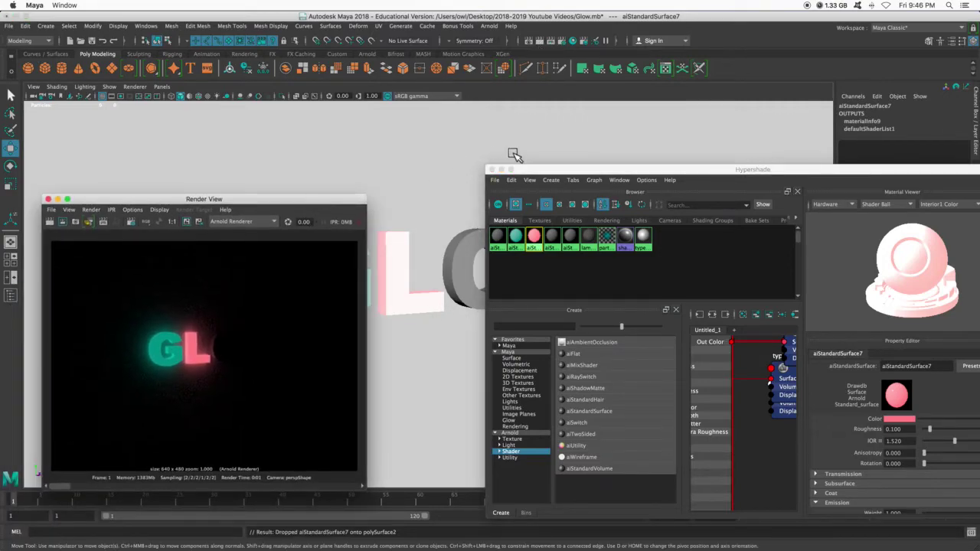
{"action": "left_click", "coordinate": [561, 46]}
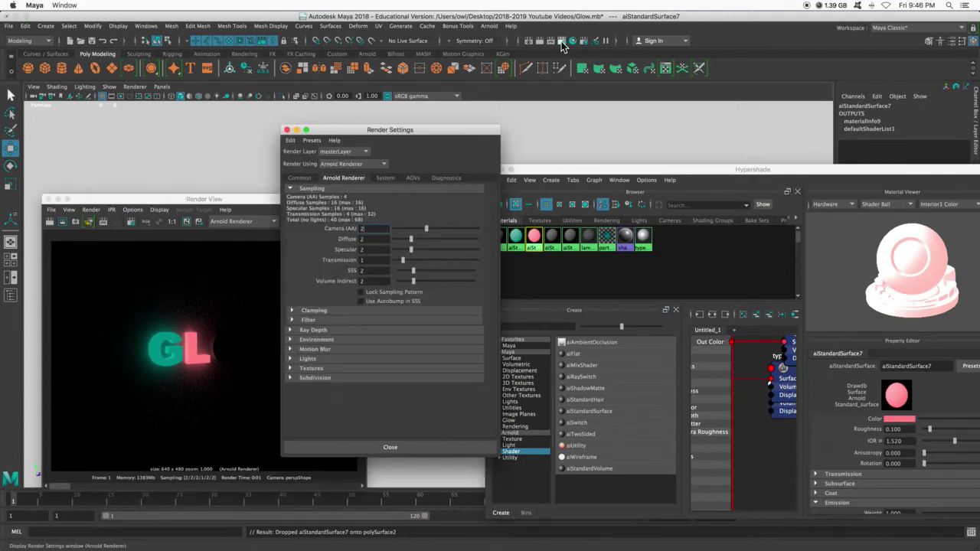
- Raise Arnold Camera (AA) and Specular sampling to 4 and re-render the G and L
{"action": "left_click", "coordinate": [297, 179]}
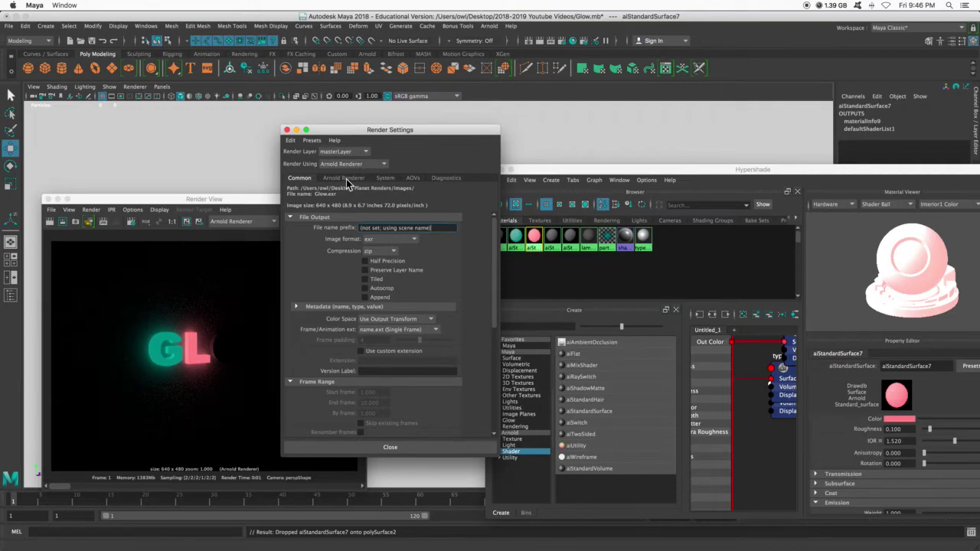
{"action": "left_click", "coordinate": [346, 178]}
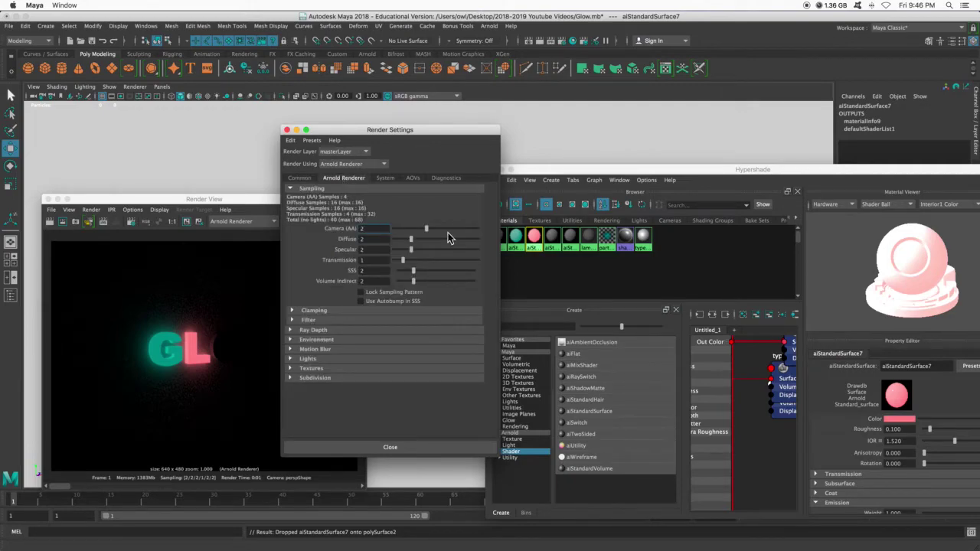
{"action": "left_click_drag", "start_coordinate": [426, 229], "coordinate": [438, 230]}
{"action": "left_click_drag", "start_coordinate": [422, 249], "coordinate": [426, 248]}
{"action": "left_click", "coordinate": [50, 222]}
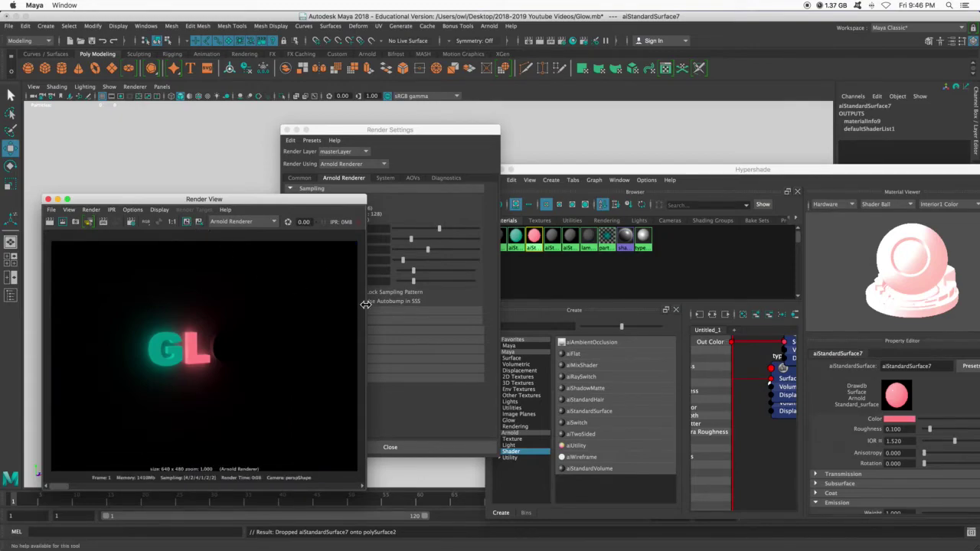
- Bring Render Settings forward and launch another render of the glowing letters
{"action": "left_click", "coordinate": [430, 139]}
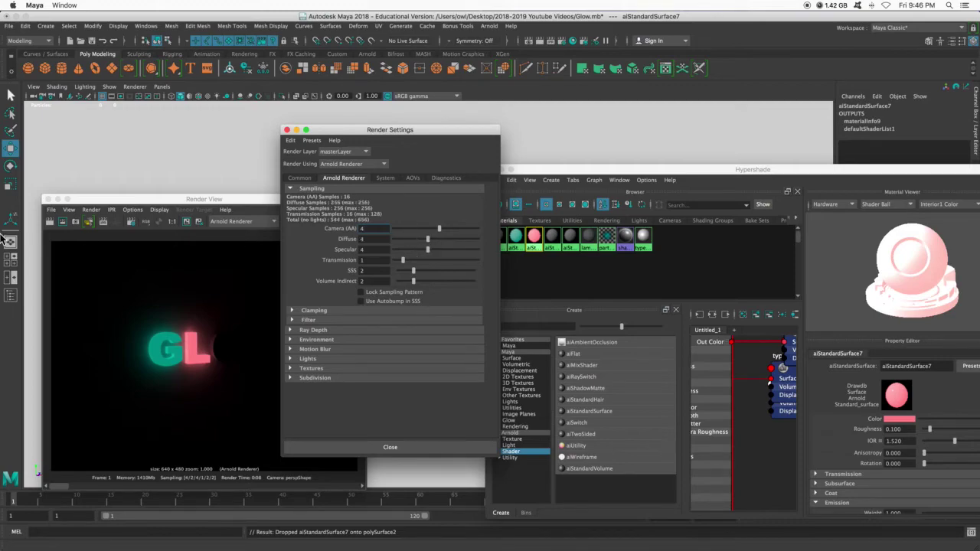
{"action": "left_click", "coordinate": [49, 221]}
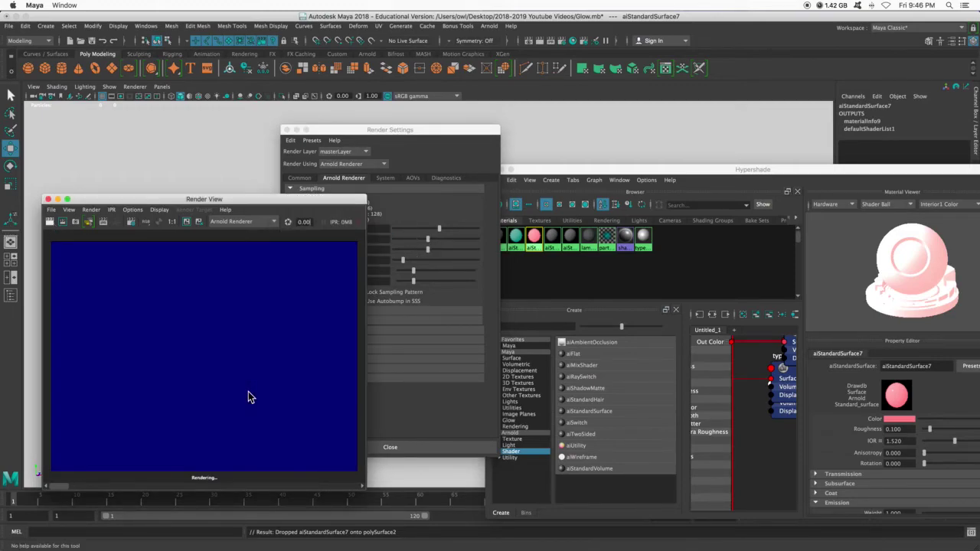